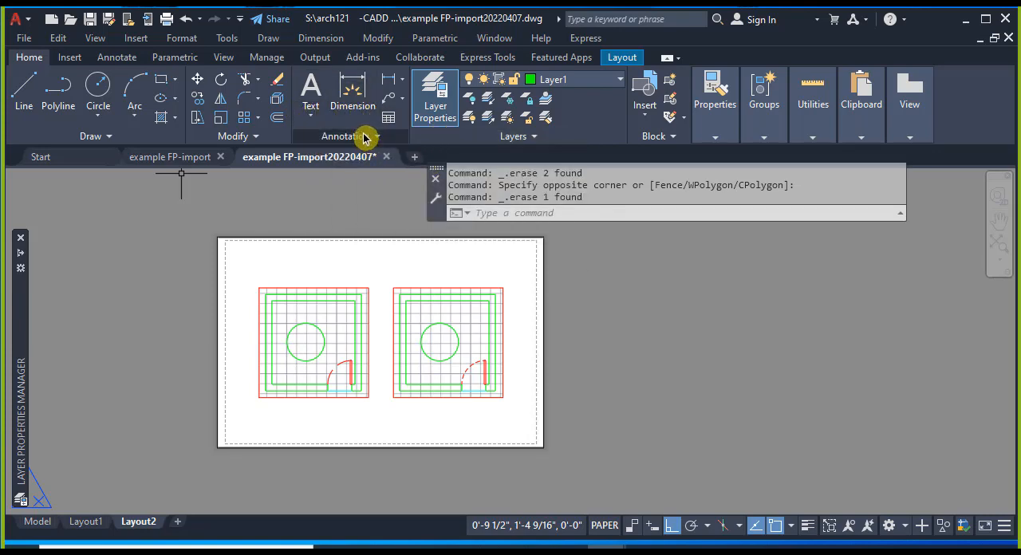
- Open the text style settings for the drawing and check the fonts available for the Standard style
{"action": "key", "text": "ctrl+s"}
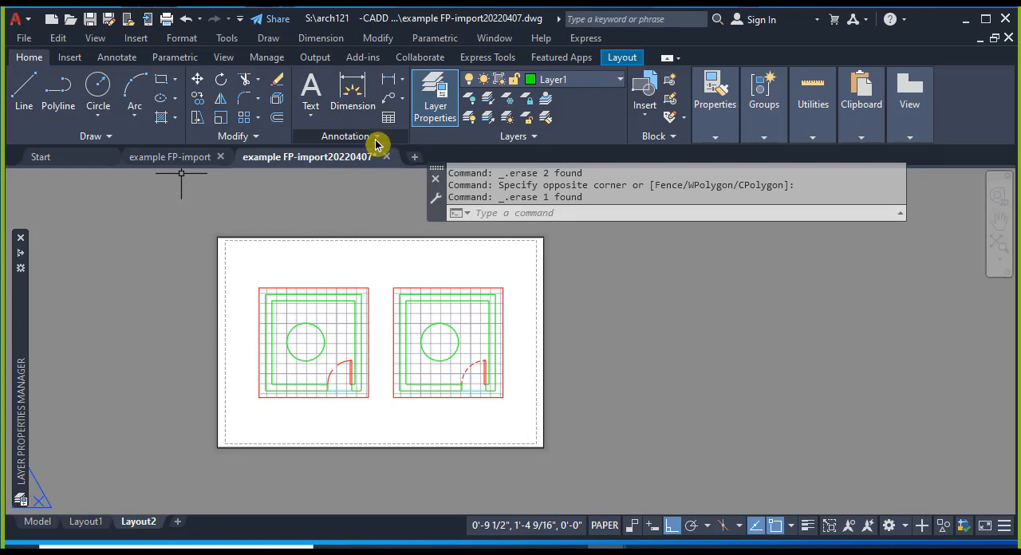
{"action": "left_click", "coordinate": [117, 58]}
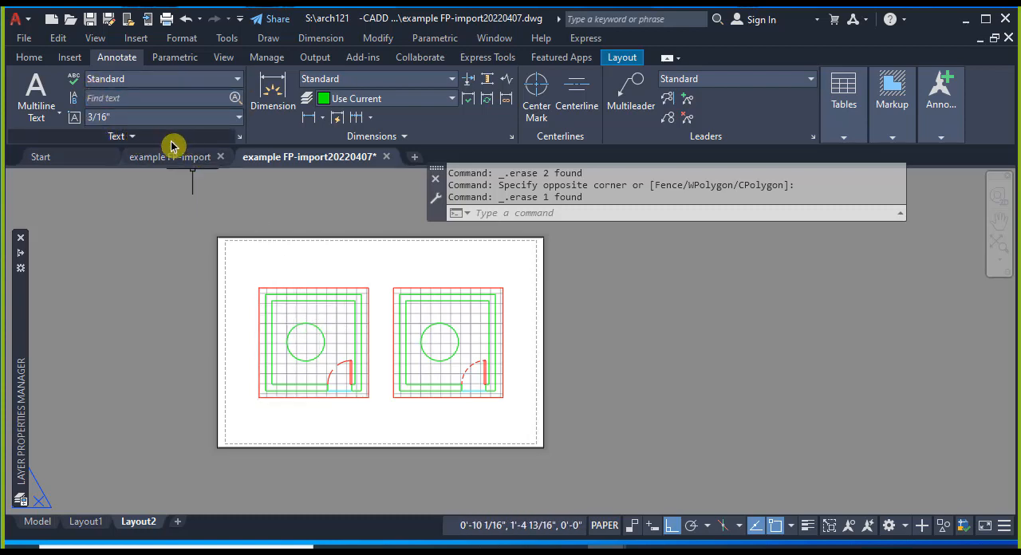
{"action": "left_click", "coordinate": [134, 141]}
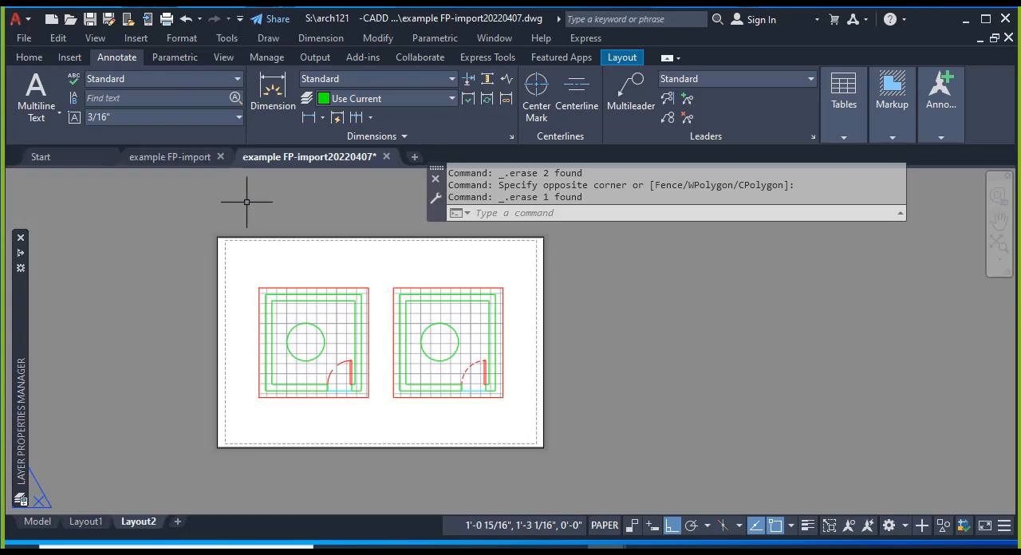
{"action": "left_click", "coordinate": [242, 140]}
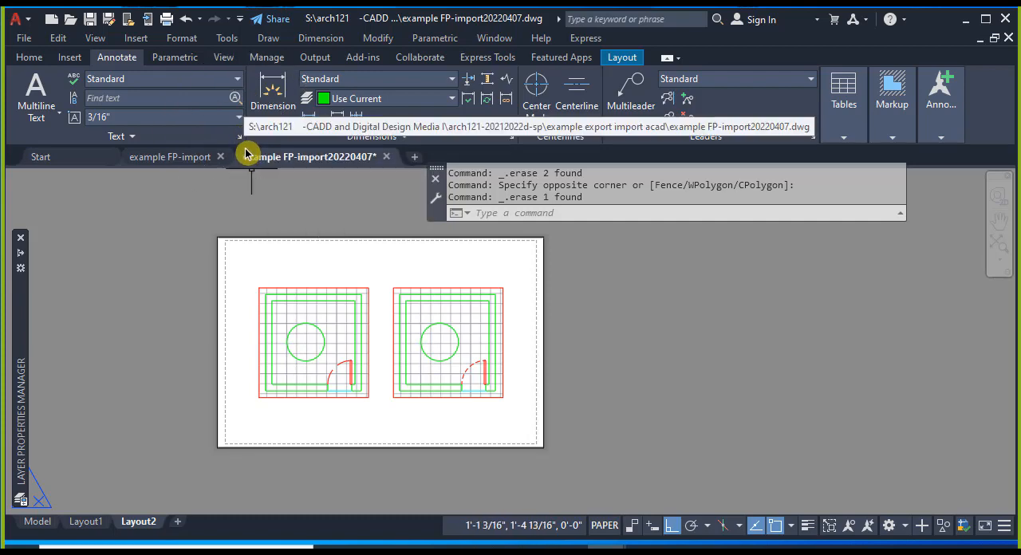
{"action": "left_click", "coordinate": [239, 140]}
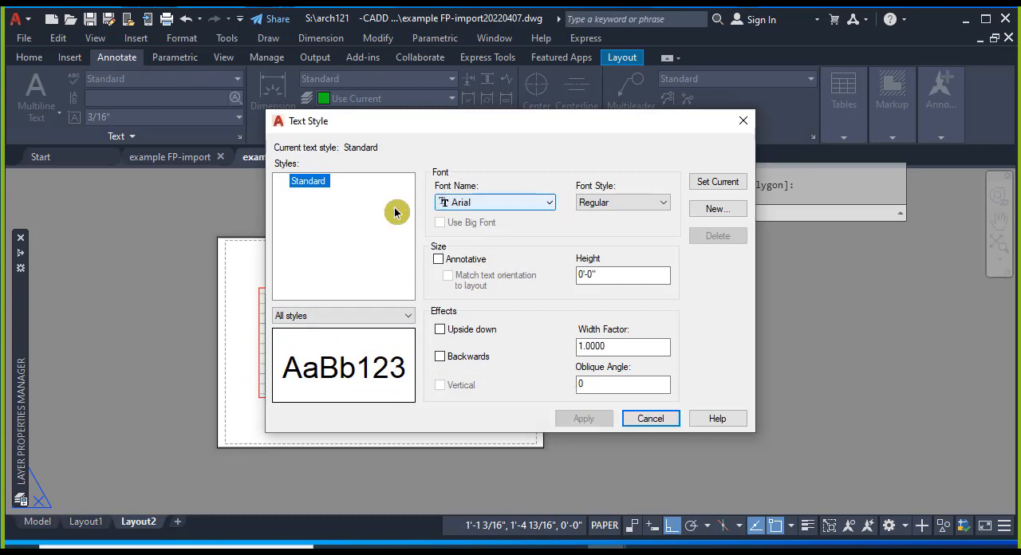
{"action": "left_click", "coordinate": [550, 208]}
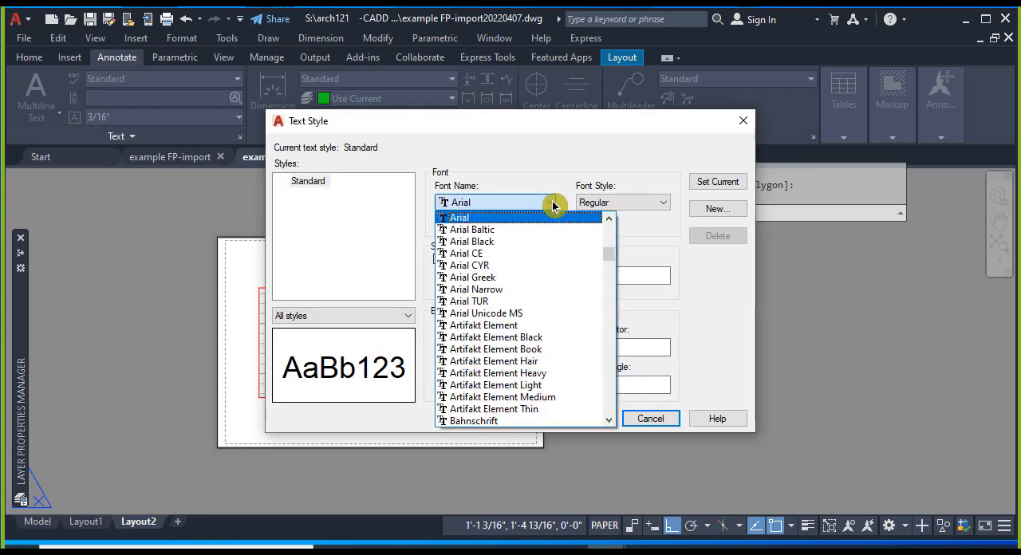
{"action": "left_click", "coordinate": [550, 203]}
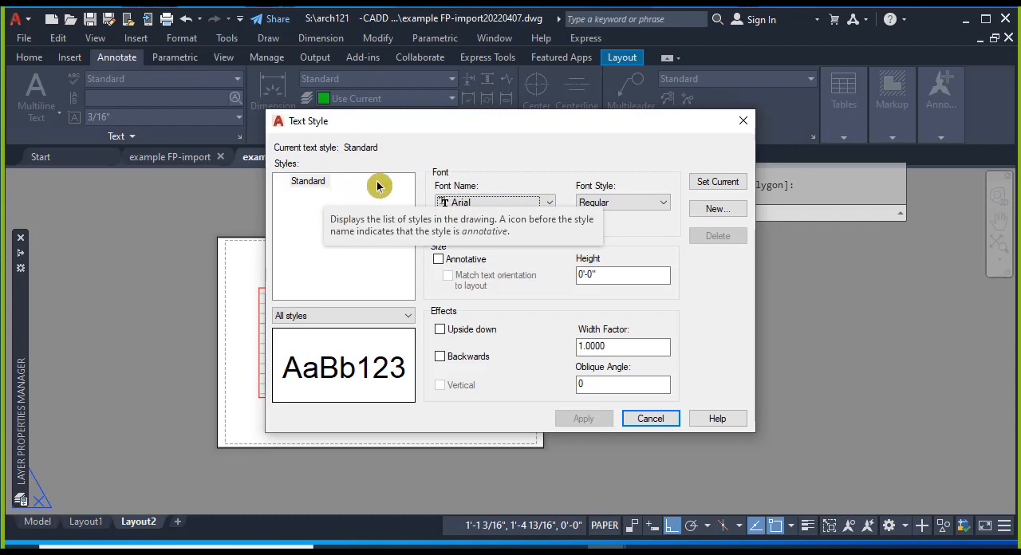
{"action": "left_click", "coordinate": [716, 209]}
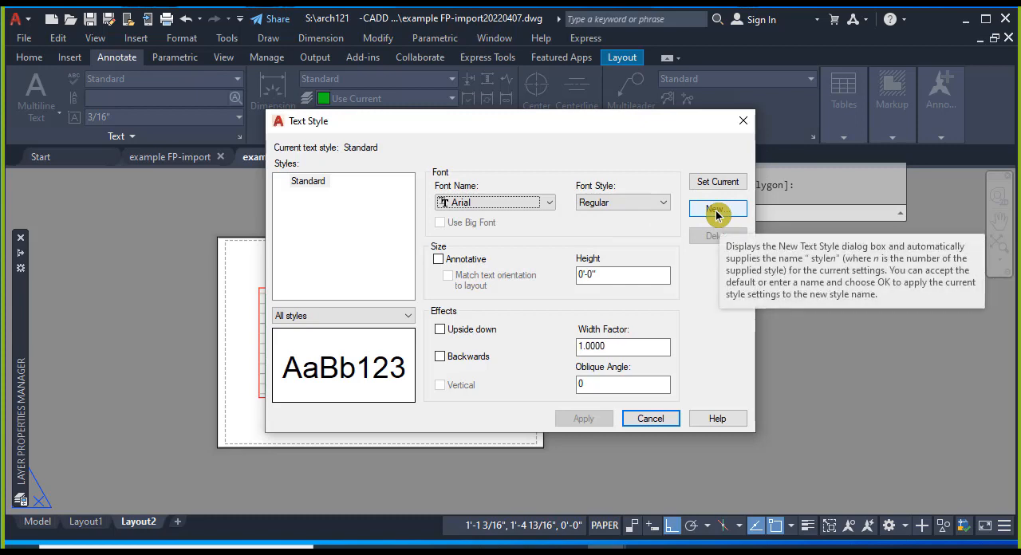
{"action": "left_click", "coordinate": [716, 209]}
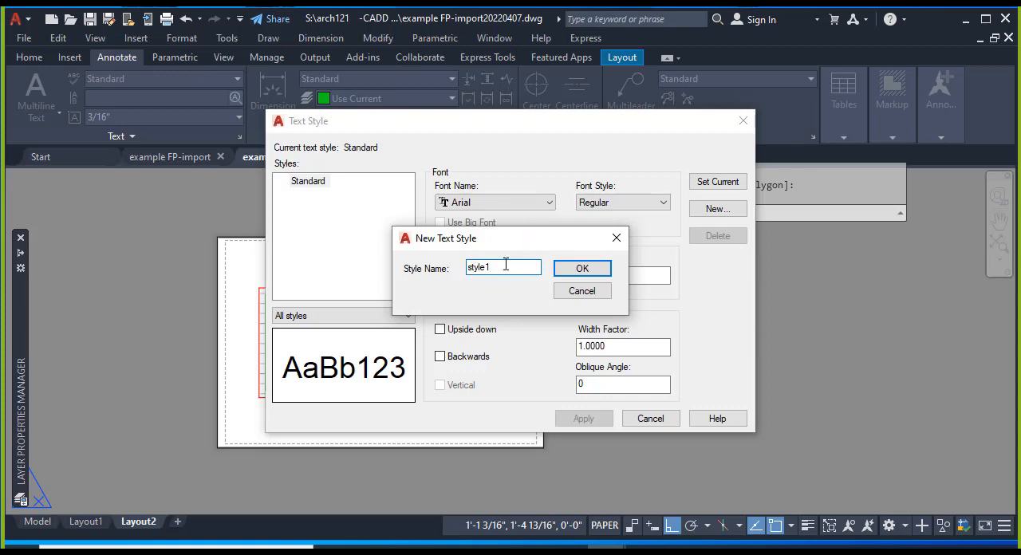
{"action": "left_click", "coordinate": [597, 271]}
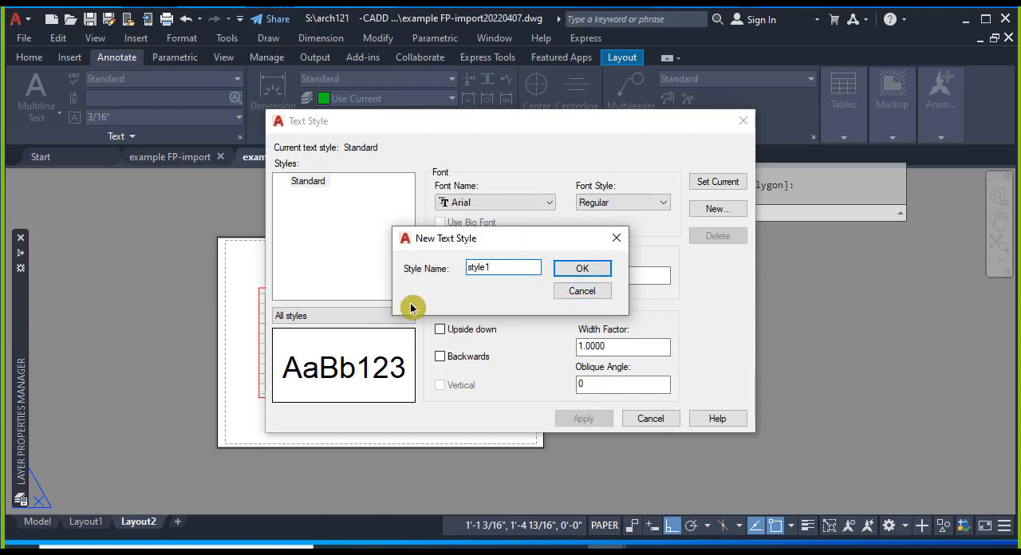
{"action": "left_click", "coordinate": [582, 290]}
- Browse the available fonts and create a new text style named segoi
{"action": "left_click", "coordinate": [547, 204]}
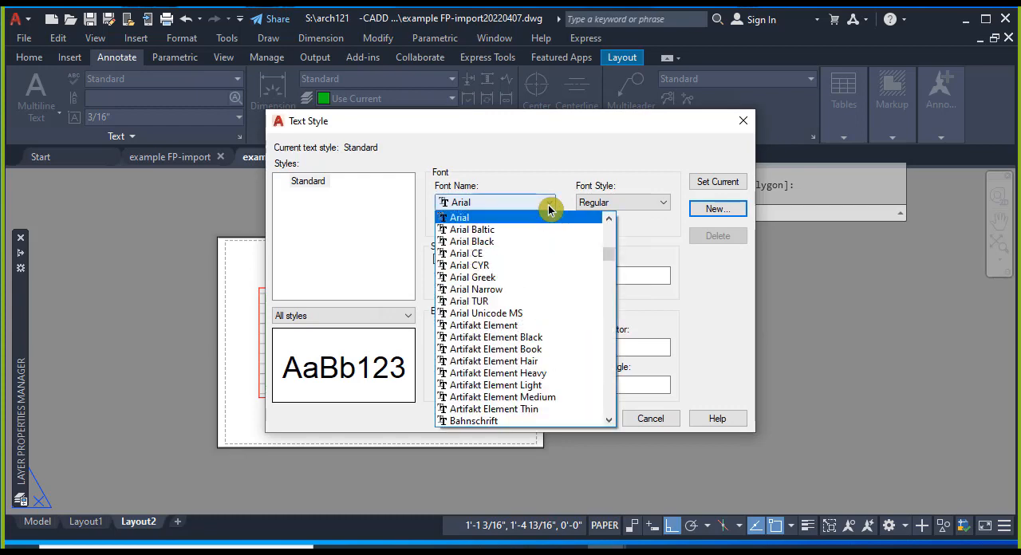
{"action": "scroll", "coordinate": [550, 272], "scroll_direction": "down", "scroll_amount": 7}
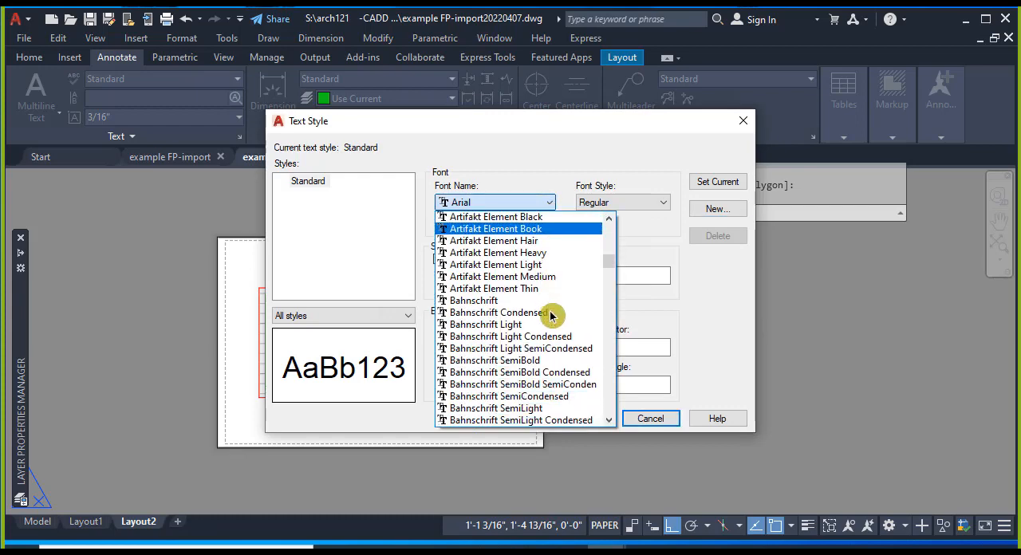
{"action": "scroll", "coordinate": [551, 313], "scroll_direction": "down", "scroll_amount": 4}
{"action": "left_click_drag", "start_coordinate": [612, 275], "coordinate": [610, 361]}
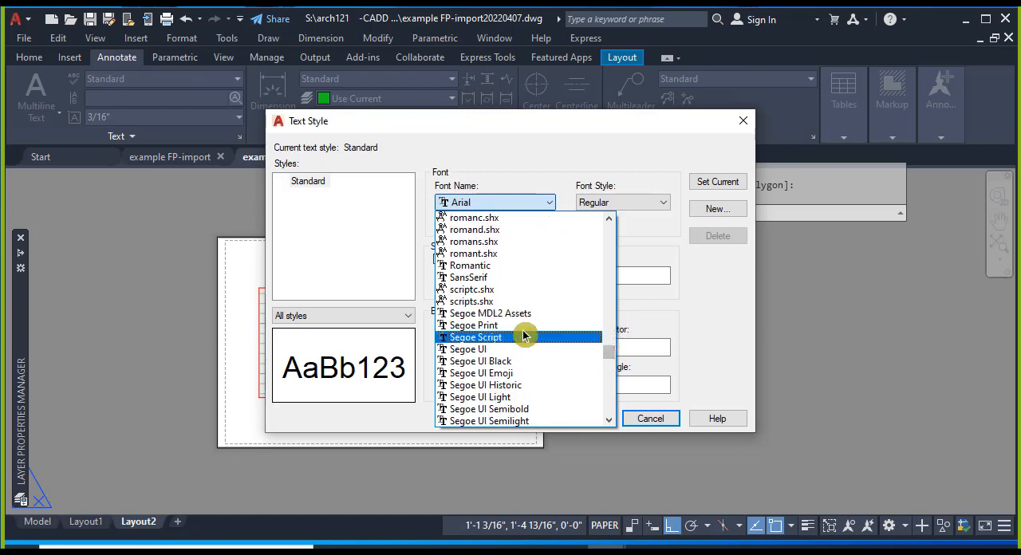
{"action": "left_click", "coordinate": [544, 160]}
{"action": "left_click", "coordinate": [720, 209]}
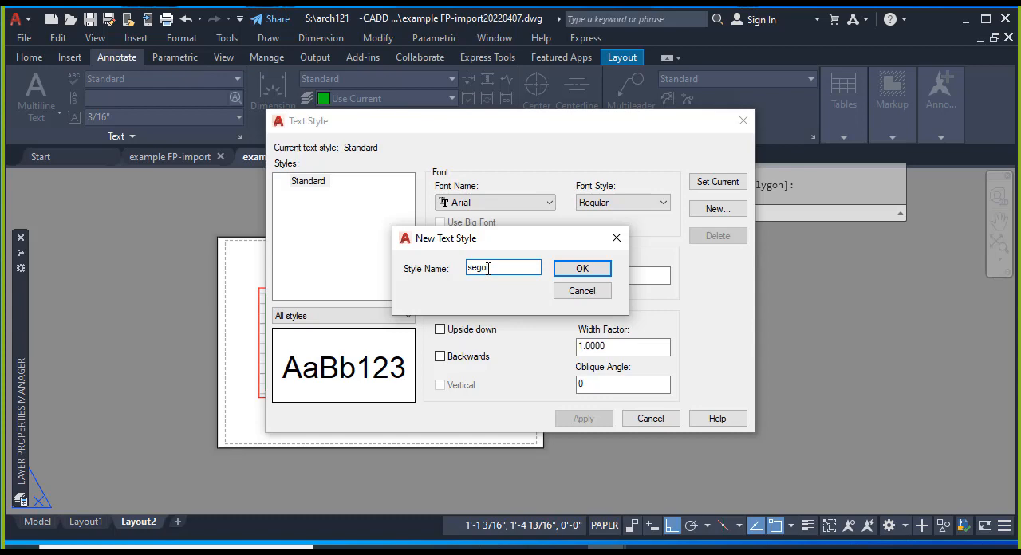
{"action": "left_click", "coordinate": [583, 270]}
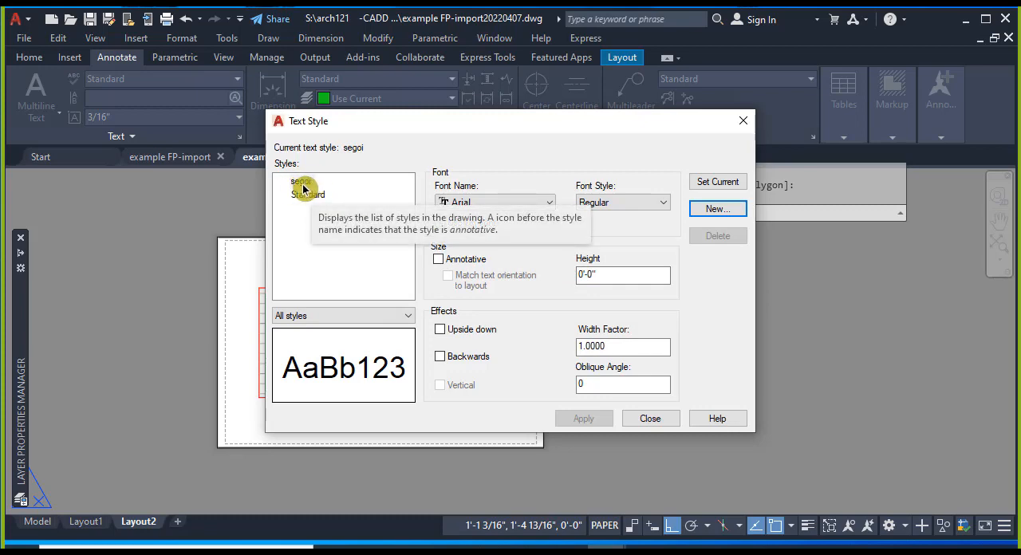
- Set the segoi text style's font to Segoe UI, apply the change and close the text style settings
{"action": "left_click", "coordinate": [551, 204]}
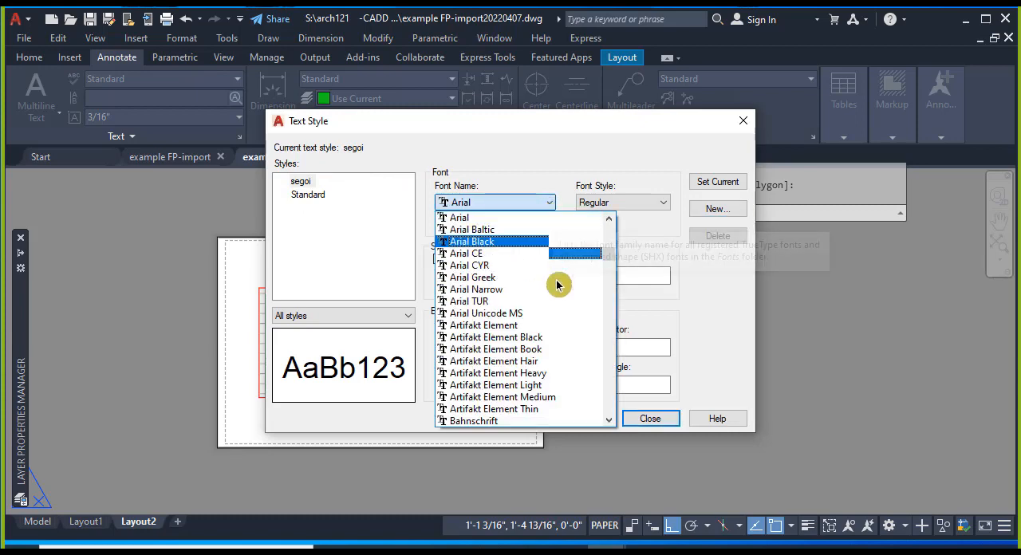
{"action": "scroll", "coordinate": [562, 303], "scroll_direction": "down", "scroll_amount": 12}
{"action": "scroll", "coordinate": [563, 323], "scroll_direction": "down", "scroll_amount": 9}
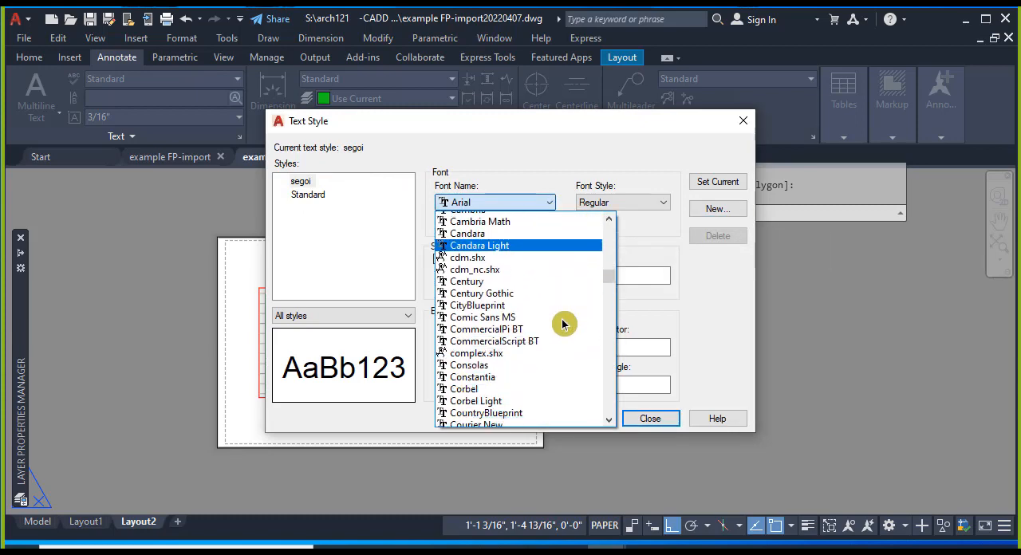
{"action": "scroll", "coordinate": [563, 323], "scroll_direction": "down", "scroll_amount": 15}
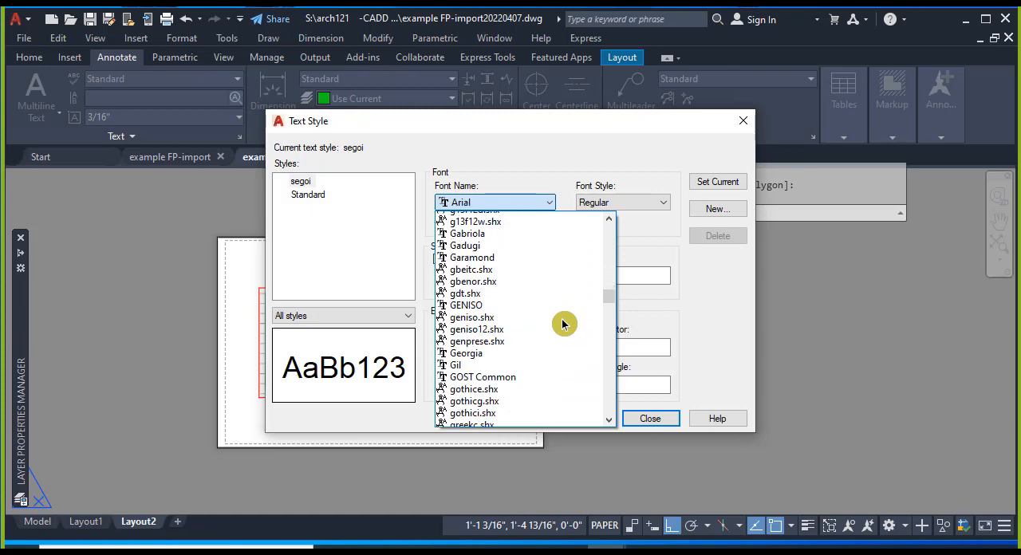
{"action": "scroll", "coordinate": [563, 324], "scroll_direction": "down", "scroll_amount": 15}
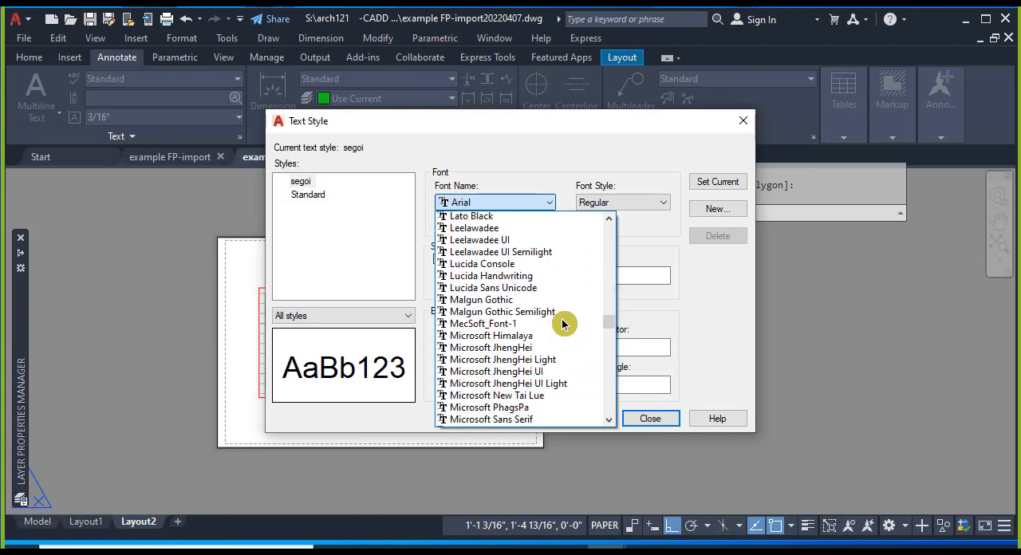
{"action": "scroll", "coordinate": [562, 323], "scroll_direction": "down", "scroll_amount": 9}
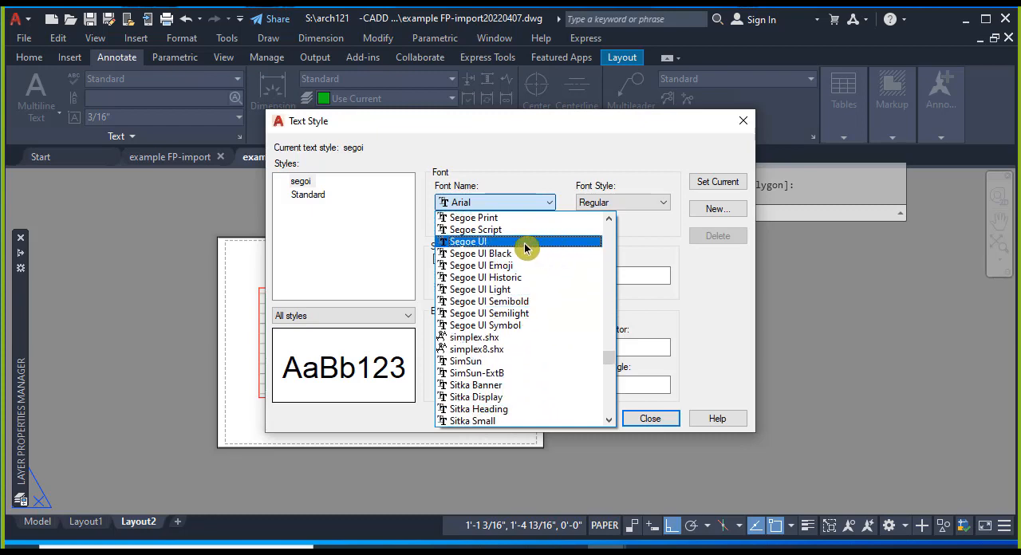
{"action": "left_click", "coordinate": [524, 242]}
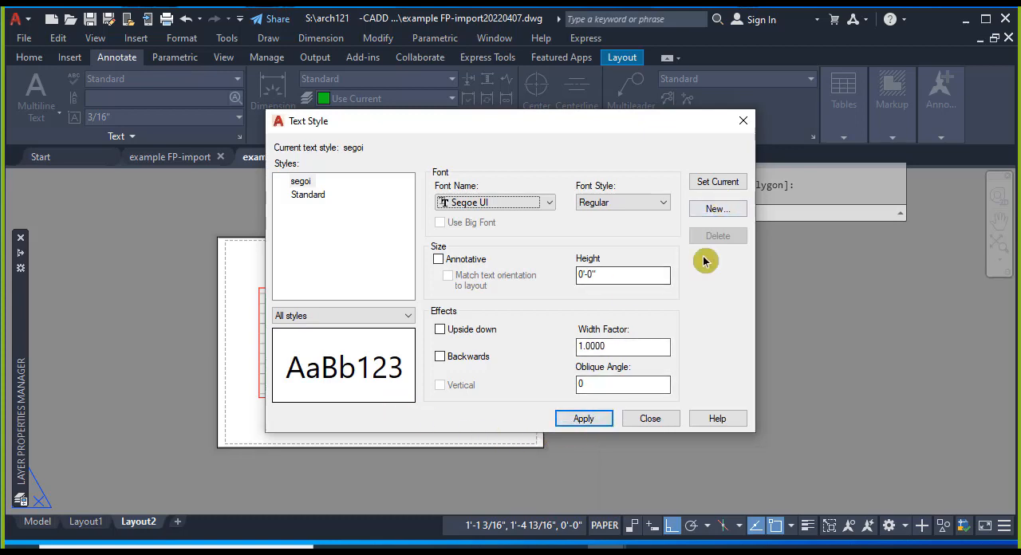
{"action": "left_click", "coordinate": [586, 423]}
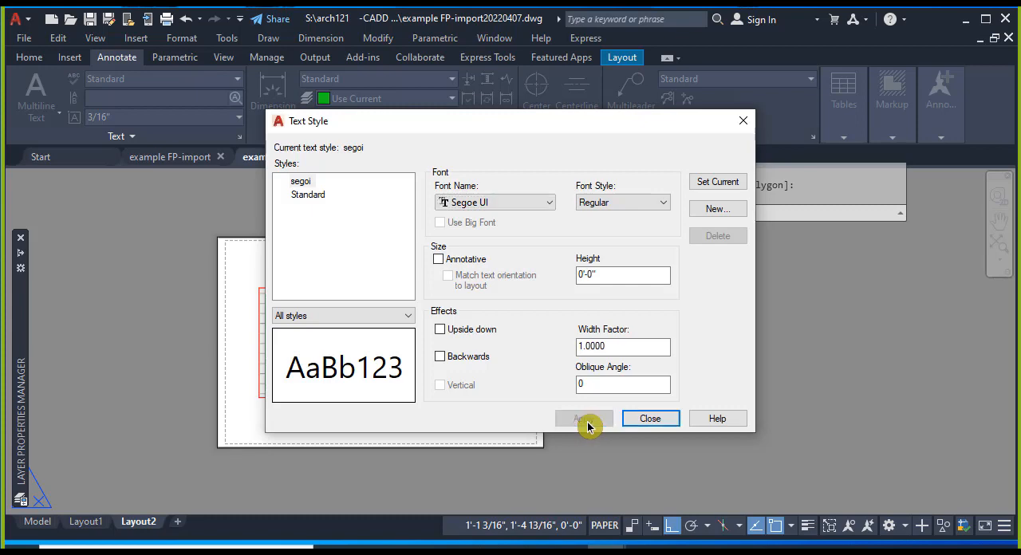
{"action": "left_click", "coordinate": [660, 422]}
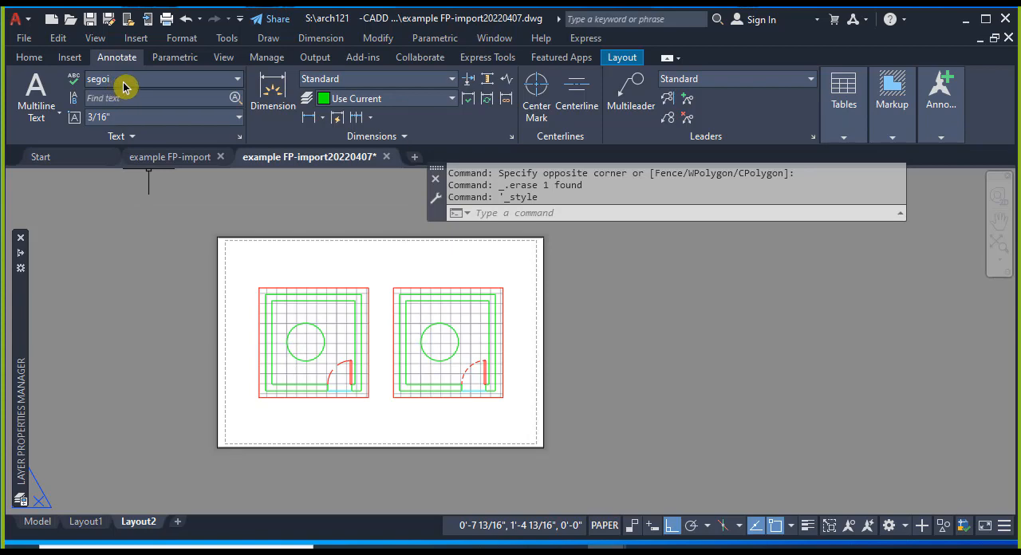
- Switch the current text style to Standard and back to segoi, repeating the switch once more
{"action": "left_click", "coordinate": [237, 80]}
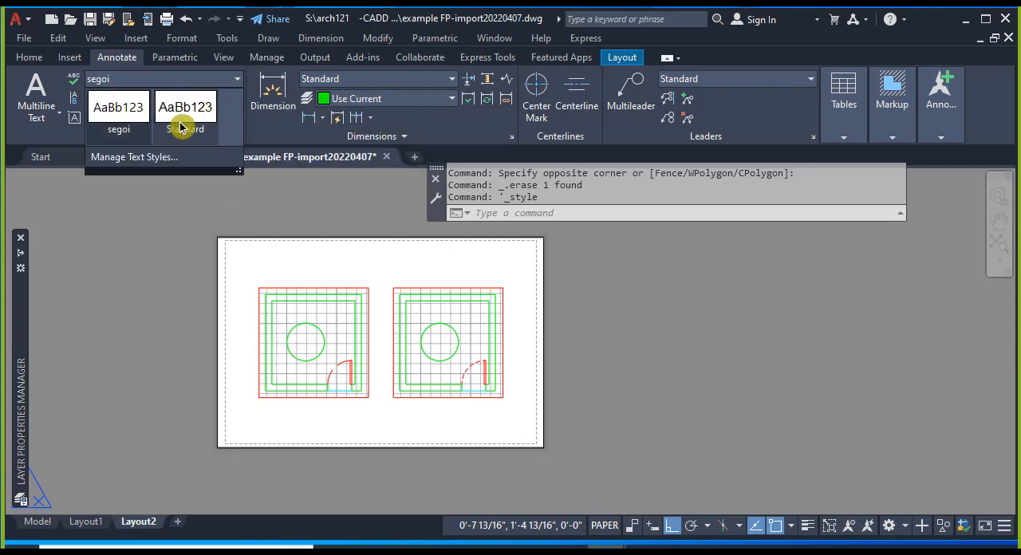
{"action": "left_click", "coordinate": [181, 126]}
{"action": "left_click", "coordinate": [237, 80]}
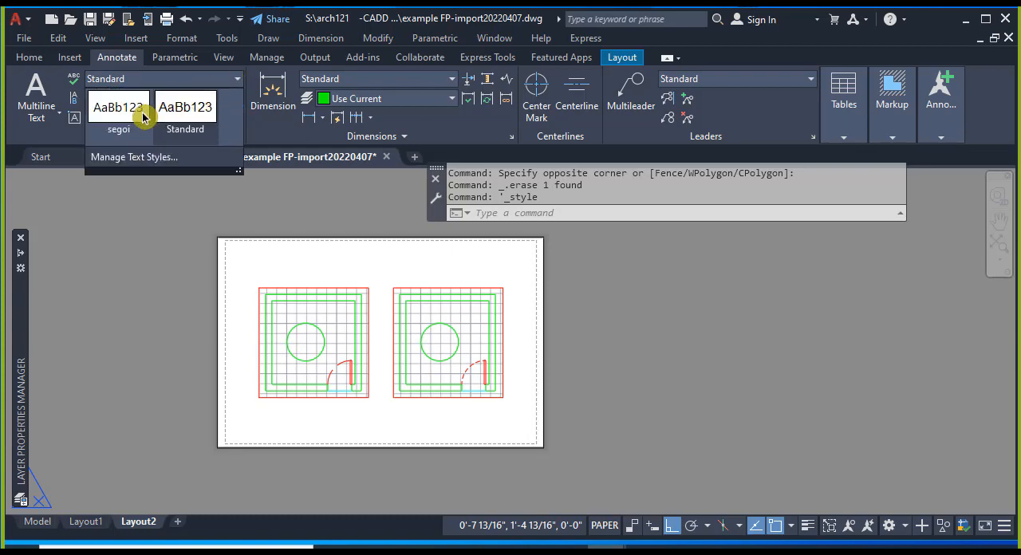
{"action": "left_click", "coordinate": [125, 114]}
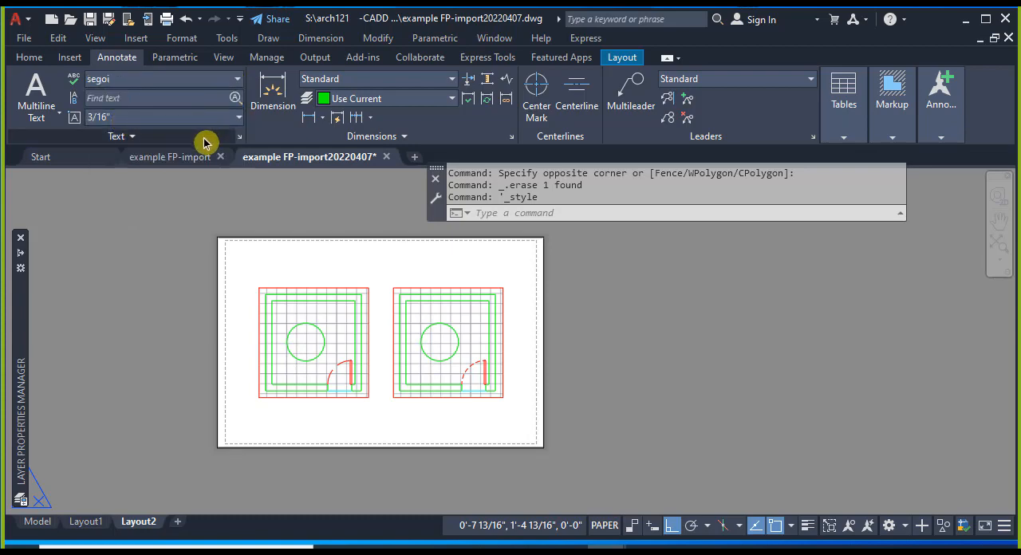
{"action": "left_click", "coordinate": [237, 79]}
{"action": "left_click", "coordinate": [194, 133]}
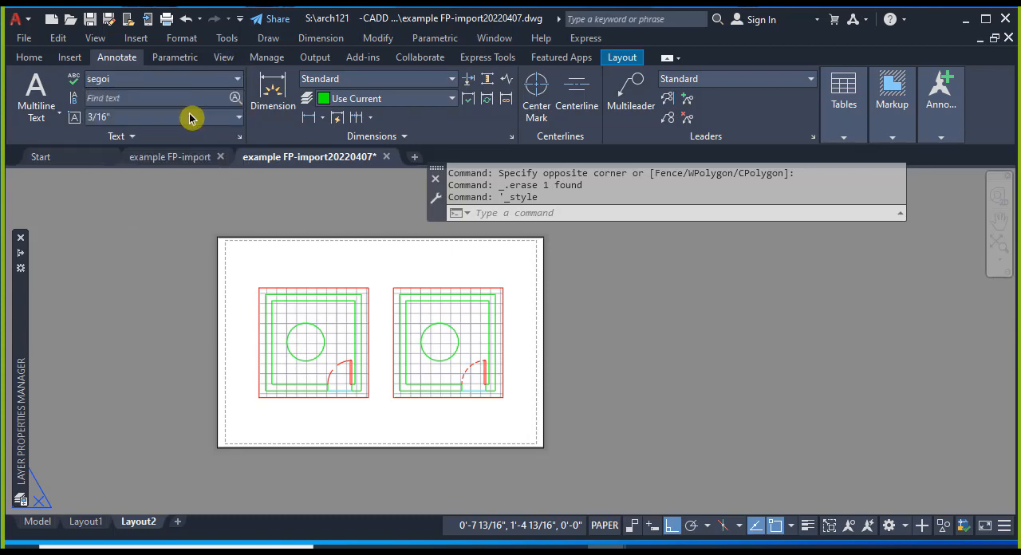
{"action": "left_click", "coordinate": [237, 80]}
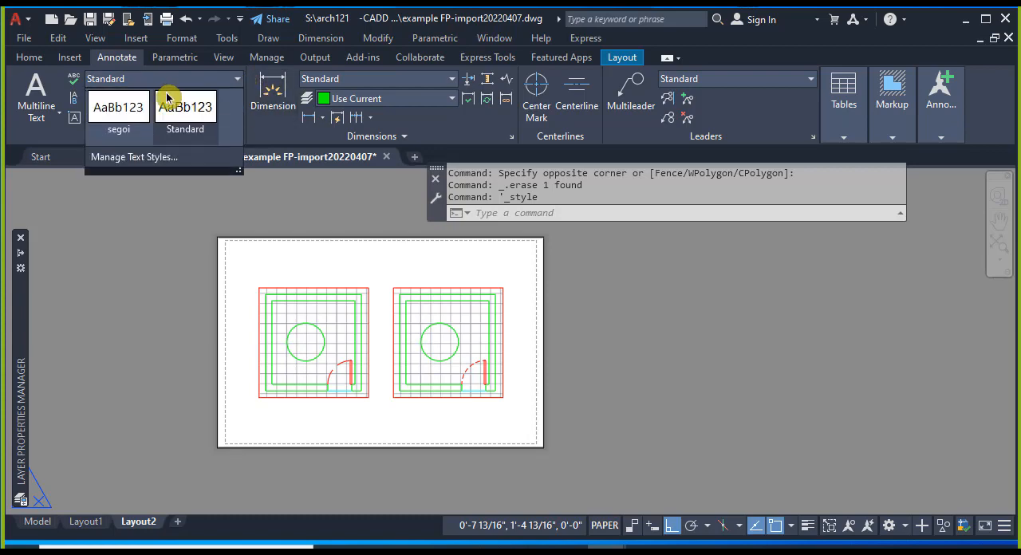
{"action": "left_click", "coordinate": [127, 110]}
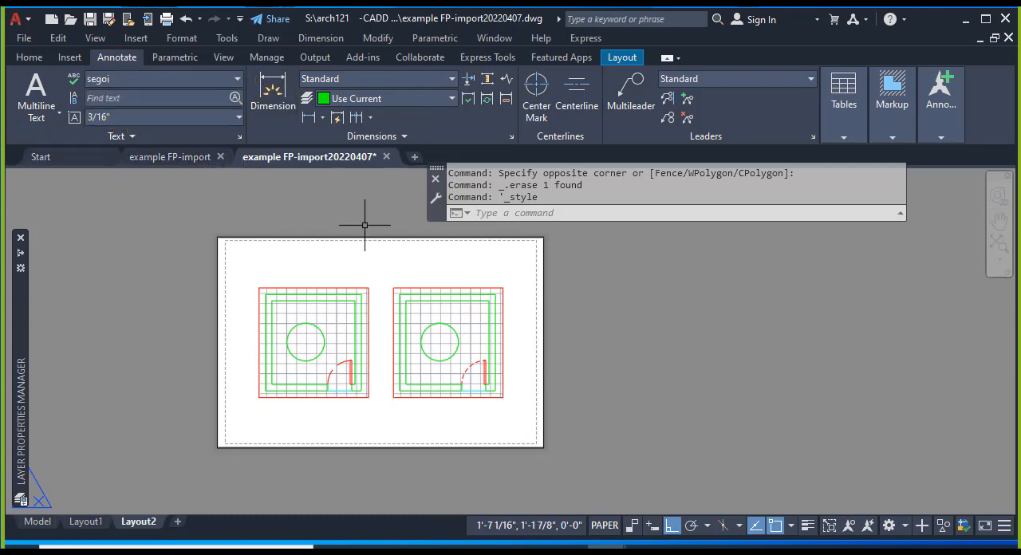
{"action": "key", "text": "Escape"}
{"action": "key", "text": "Escape"}
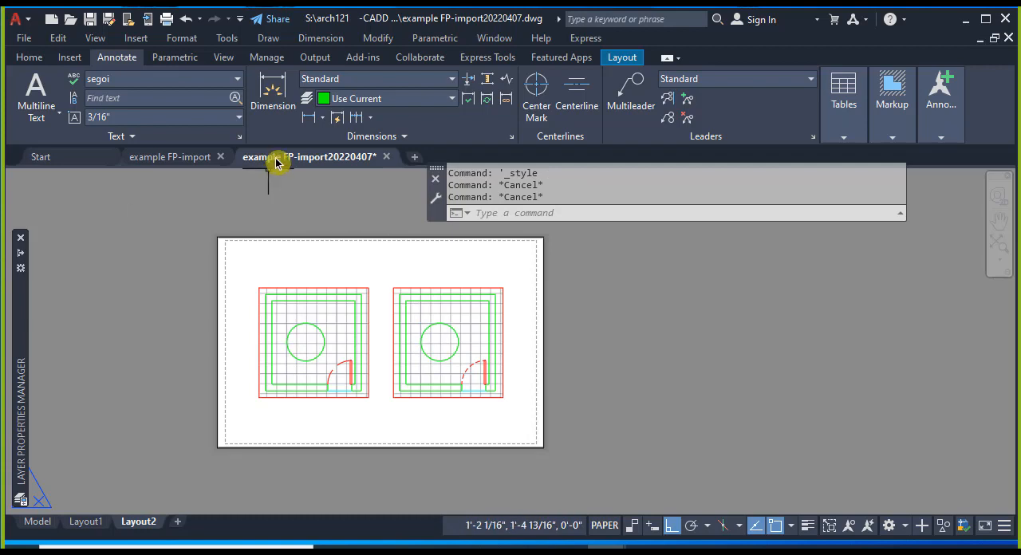